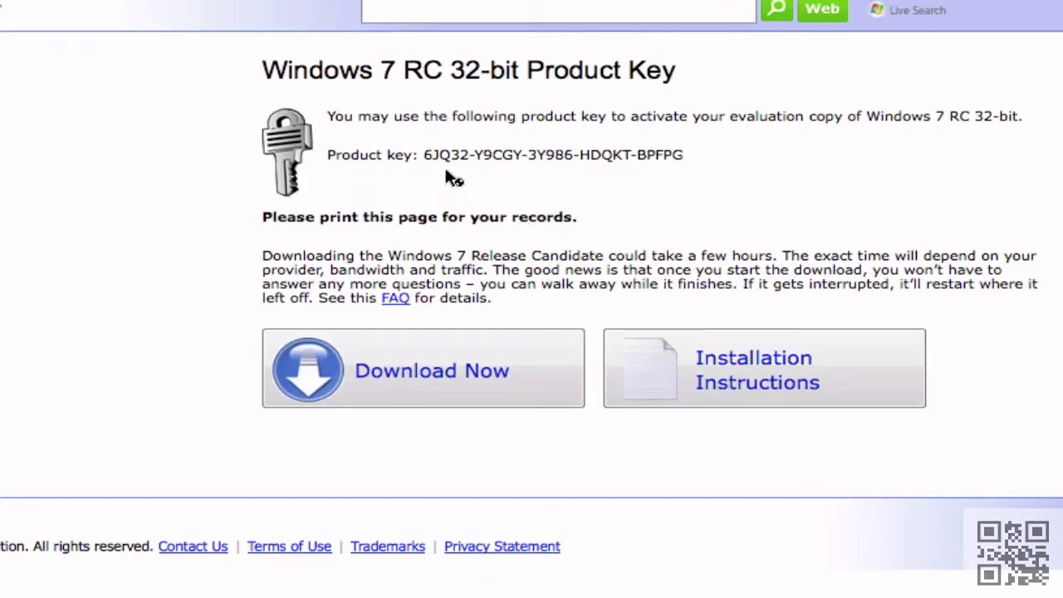
Highlight the product key on the Windows 7 RC 32-bit page to read it, then clear the selection.
drag(420, 155, 689, 155)
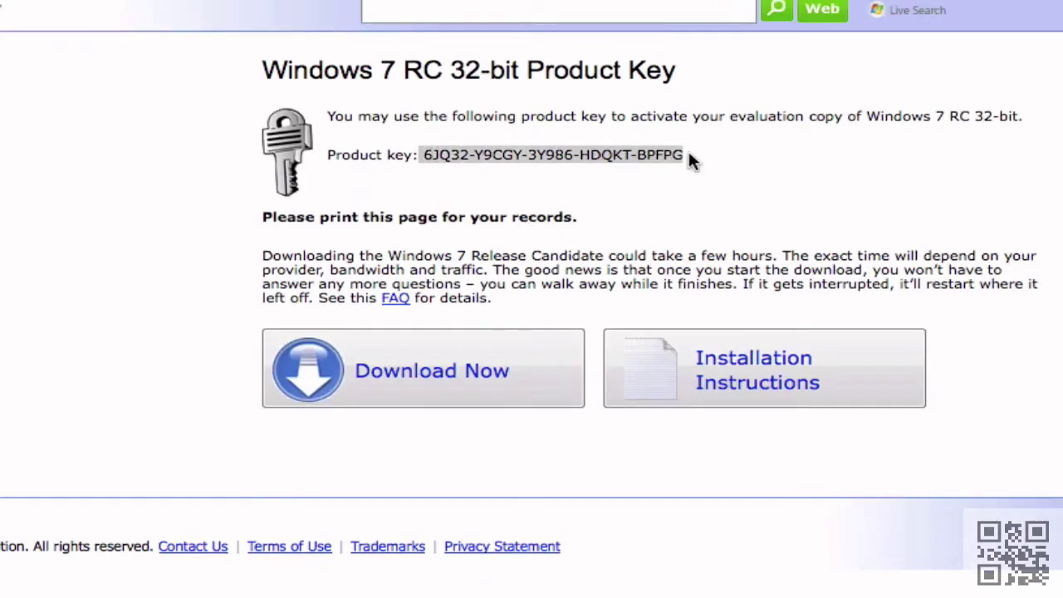
click(689, 154)
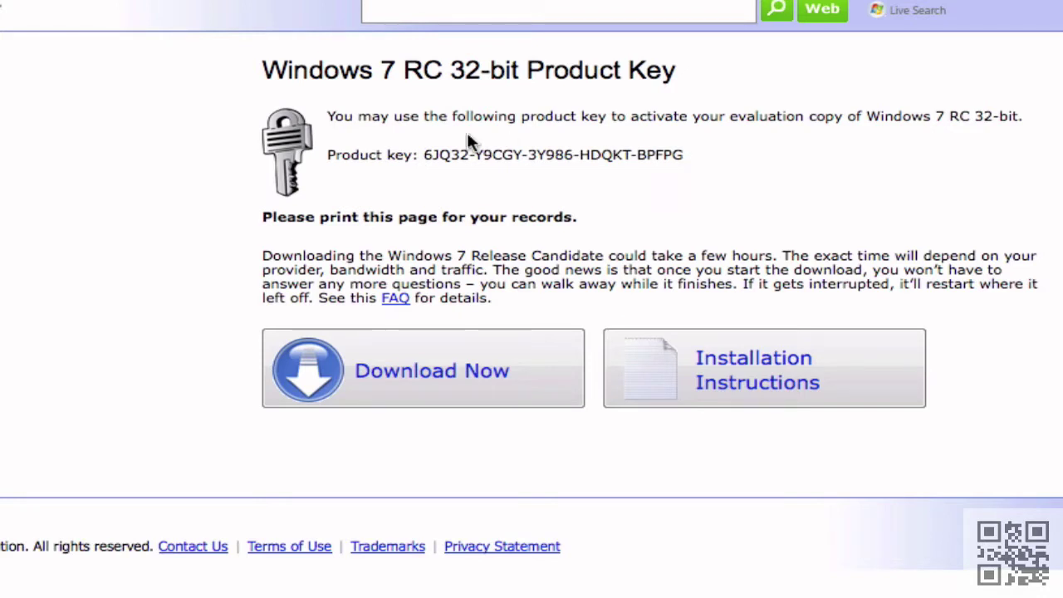
drag(422, 155, 712, 172)
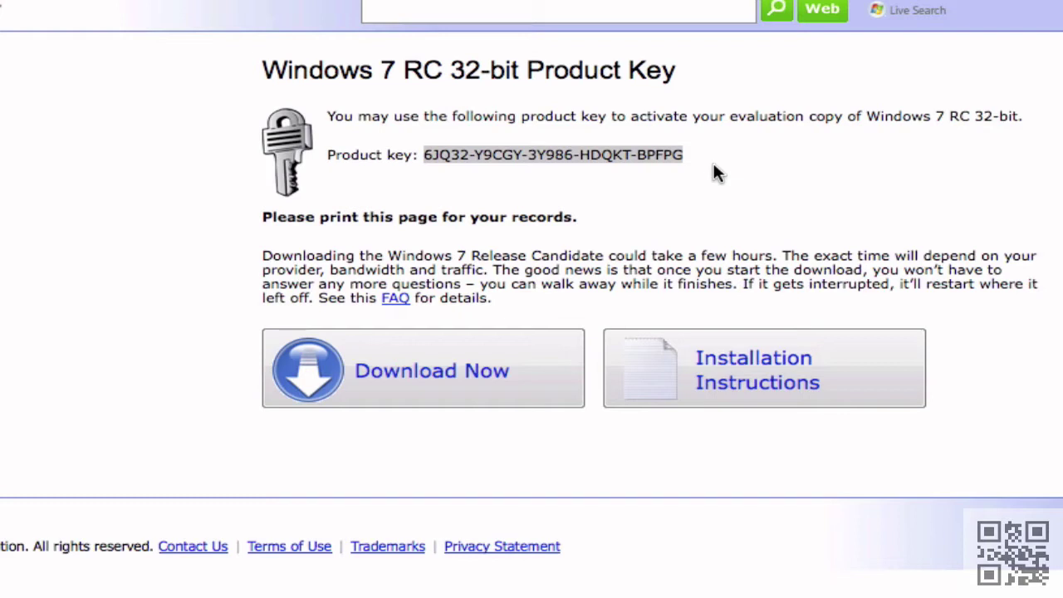
click(519, 167)
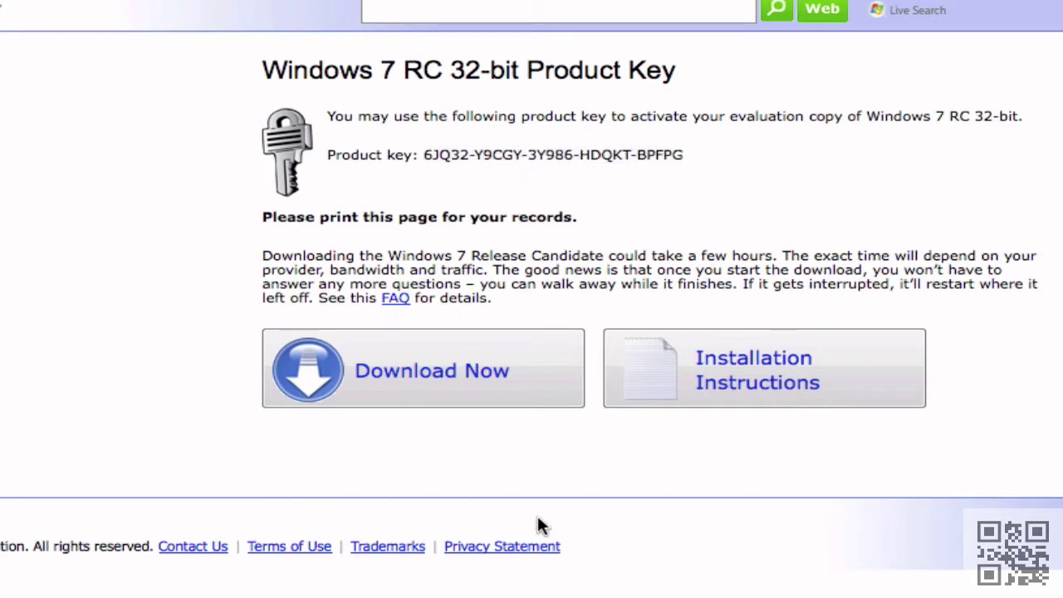
Start the Windows 7 RC 32-bit download, trust the Akamai applet's certificate, and save the file to the Desktop.
click(420, 382)
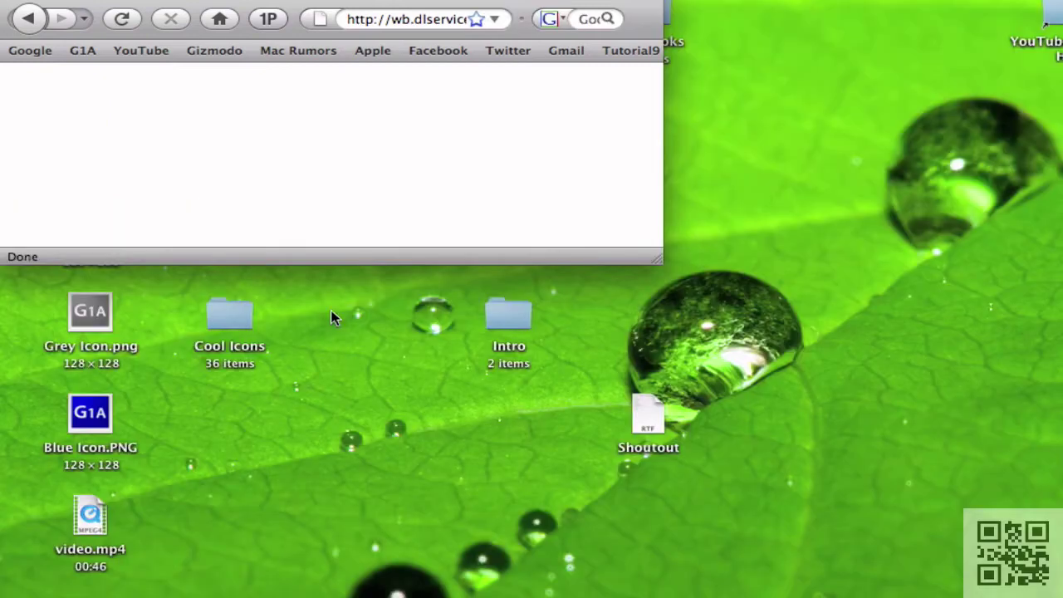
drag(213, 3, 336, 59)
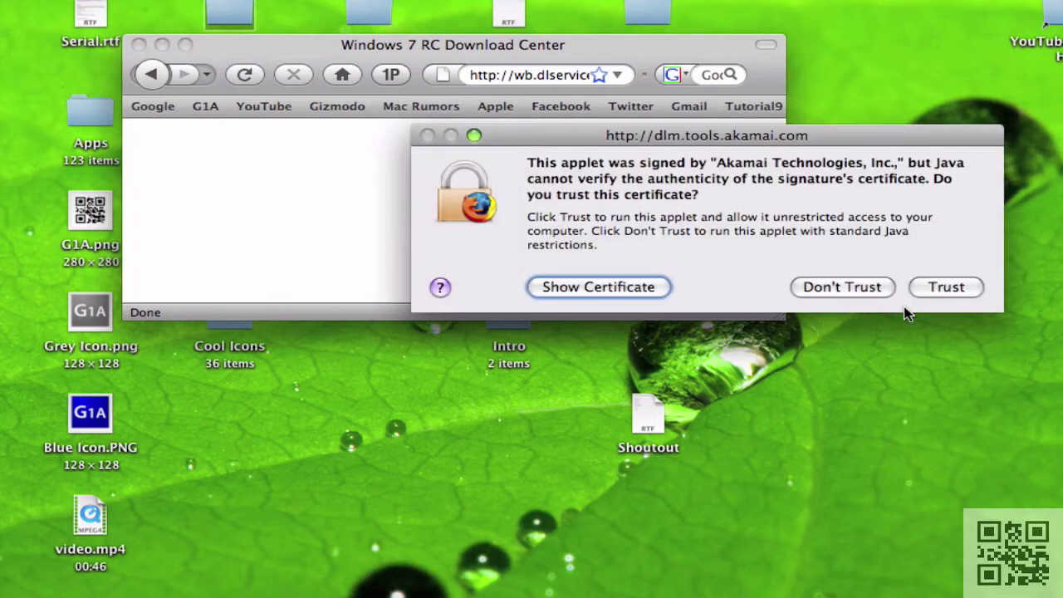
click(948, 288)
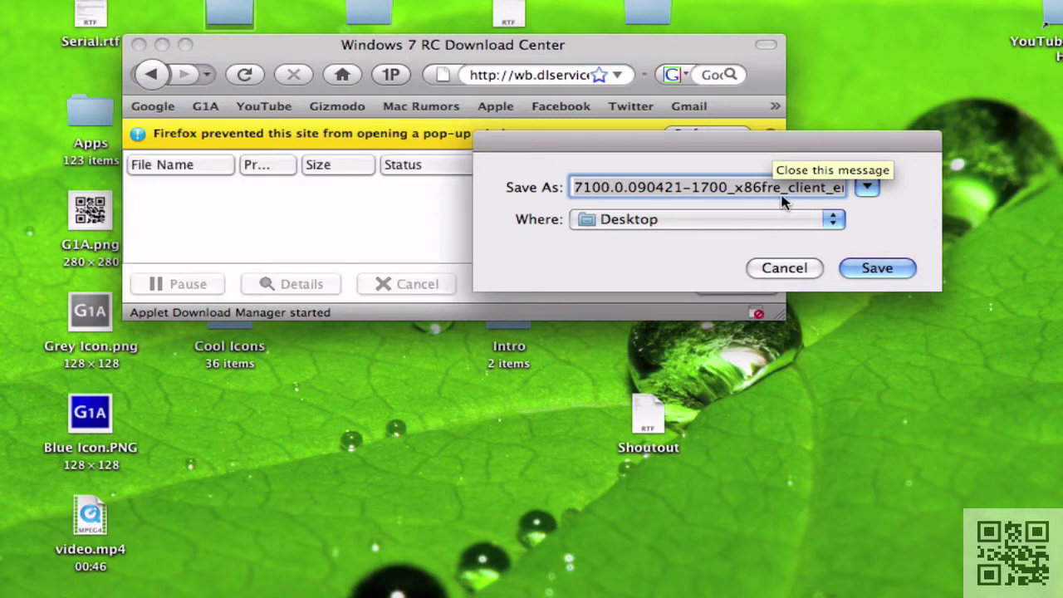
click(864, 268)
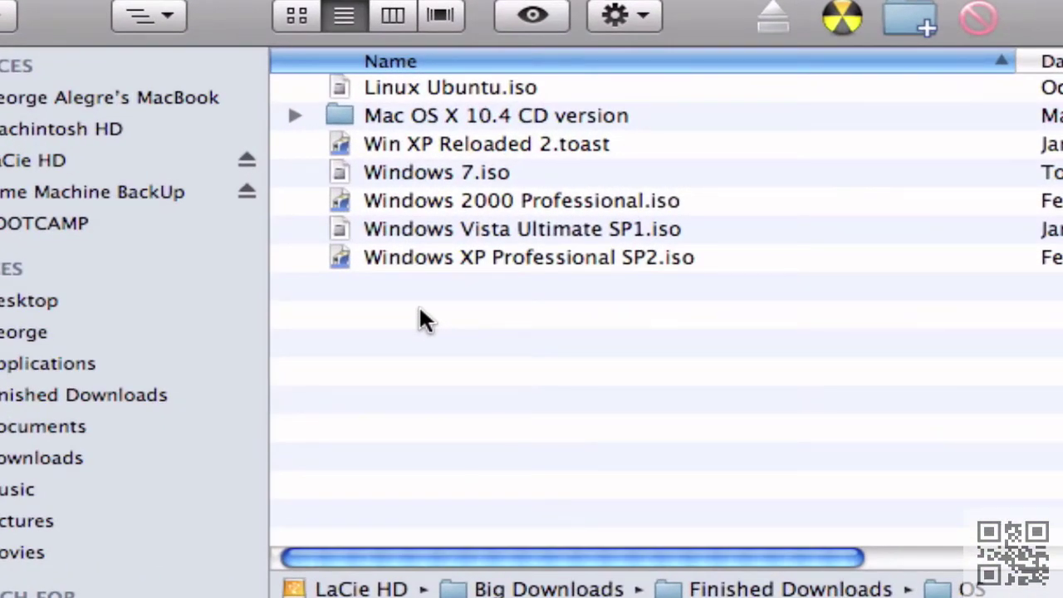
In Finder, select Windows 7.iso in the OS folder and check its modification date and size.
click(479, 172)
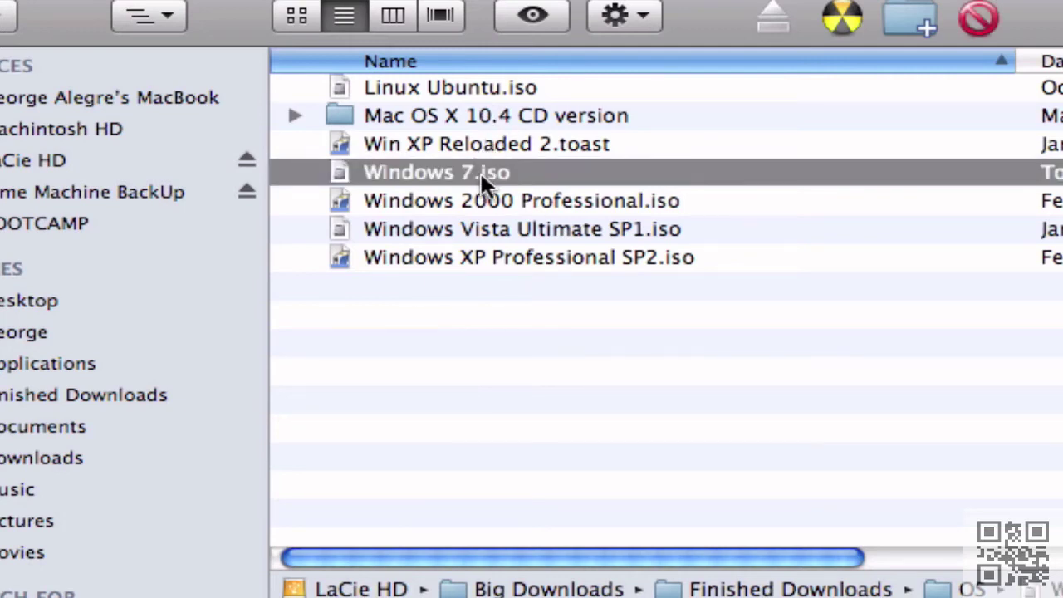
drag(703, 554, 682, 507)
drag(612, 511, 905, 349)
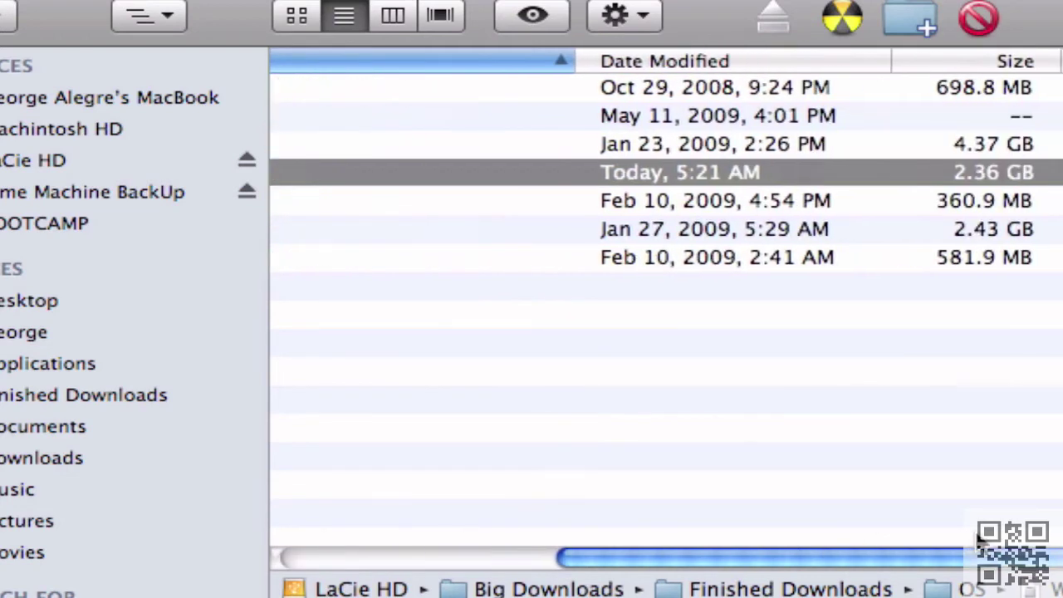
drag(883, 546, 587, 557)
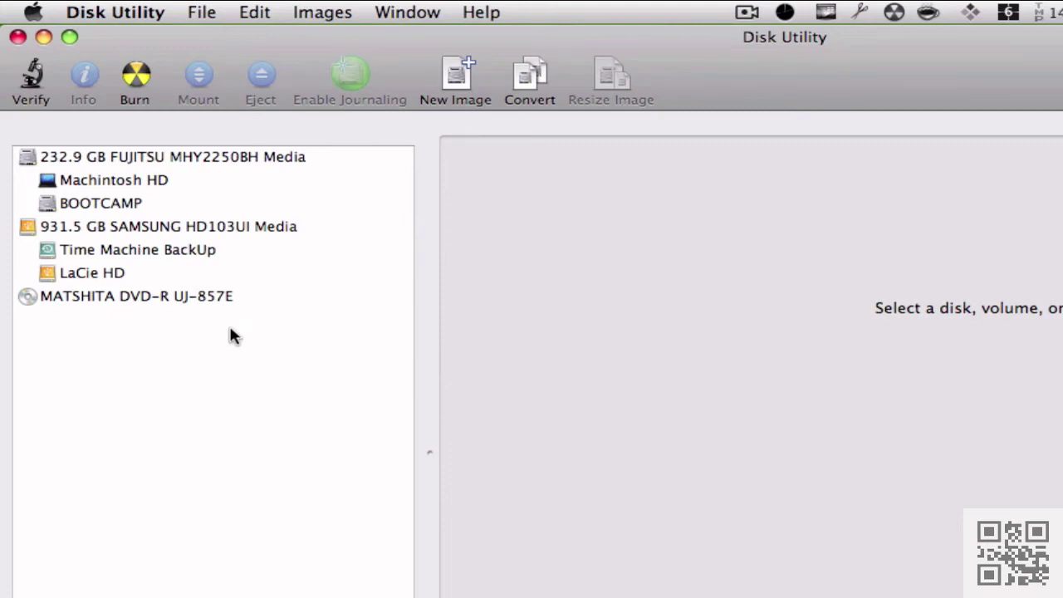
In Disk Utility, open the disk image Windows 7.iso from the OS folder inside Finished Downloads.
click(174, 9)
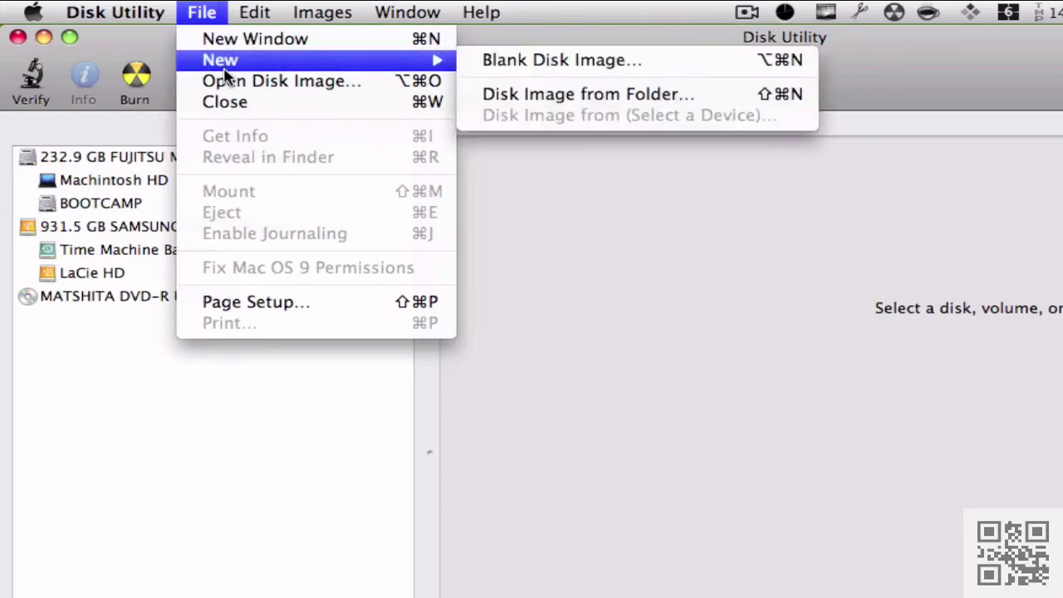
click(278, 85)
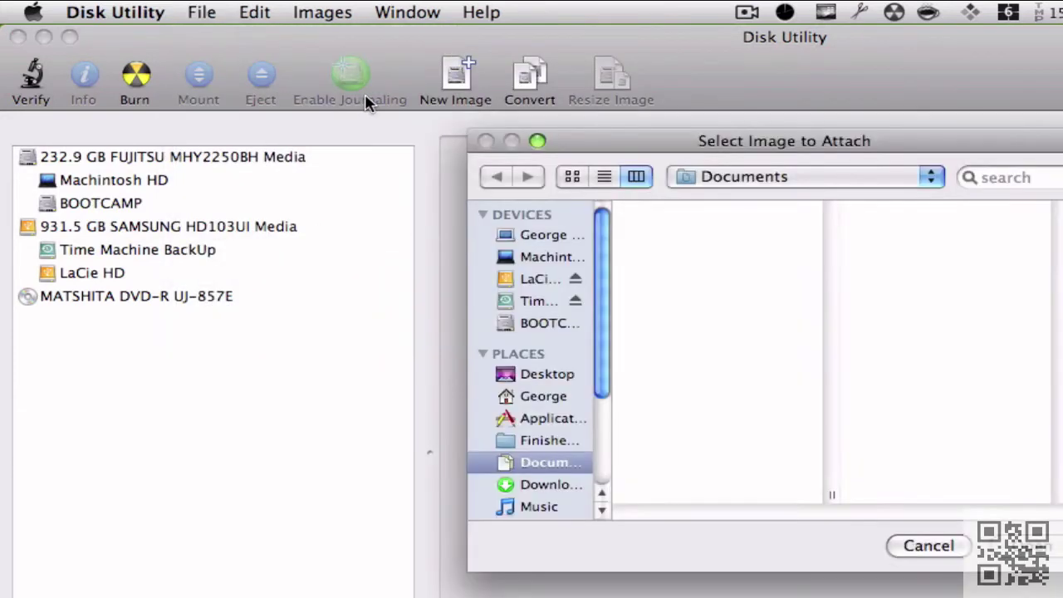
click(536, 279)
click(702, 234)
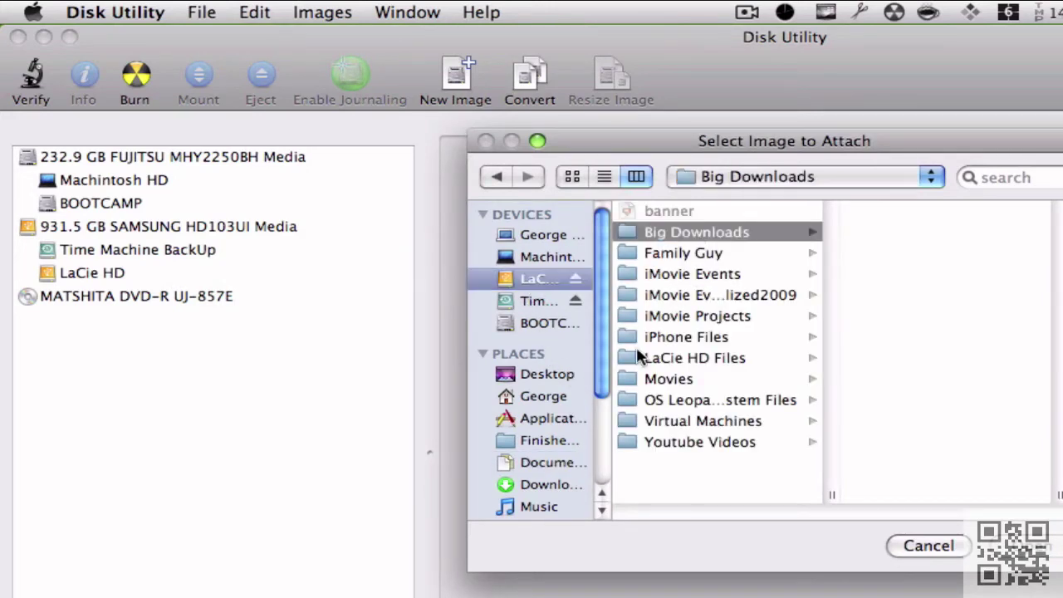
click(547, 440)
scroll(748, 415, down, 5)
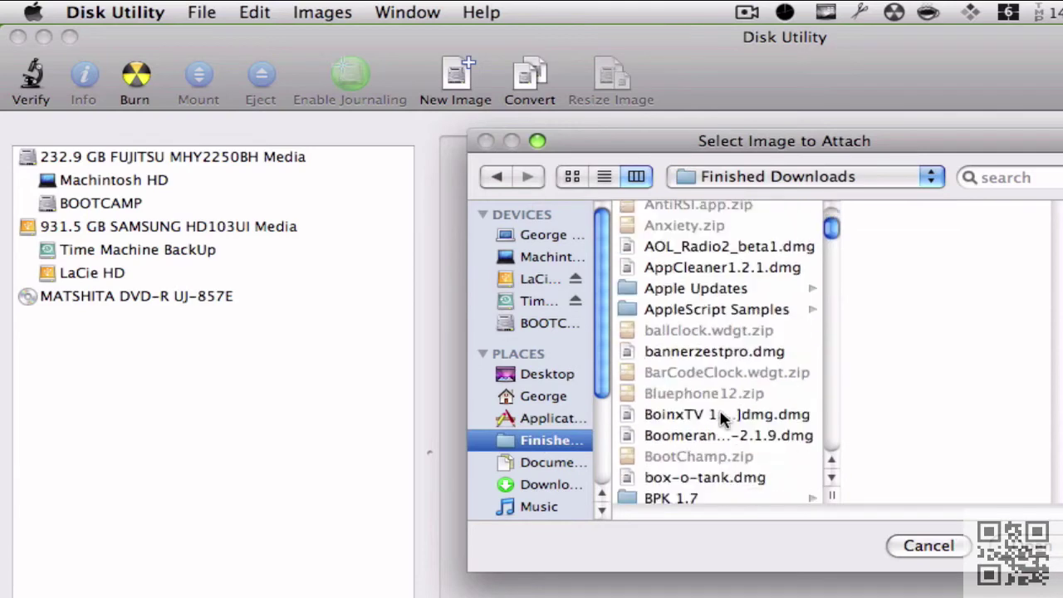
scroll(720, 413, down, 20)
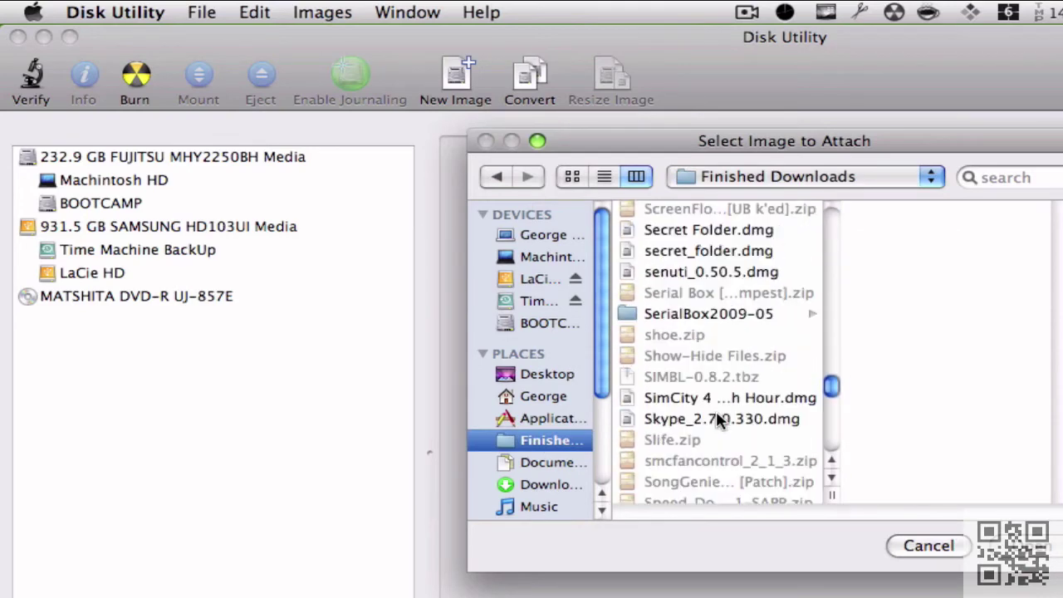
scroll(717, 411, down, 10)
scroll(719, 416, up, 10)
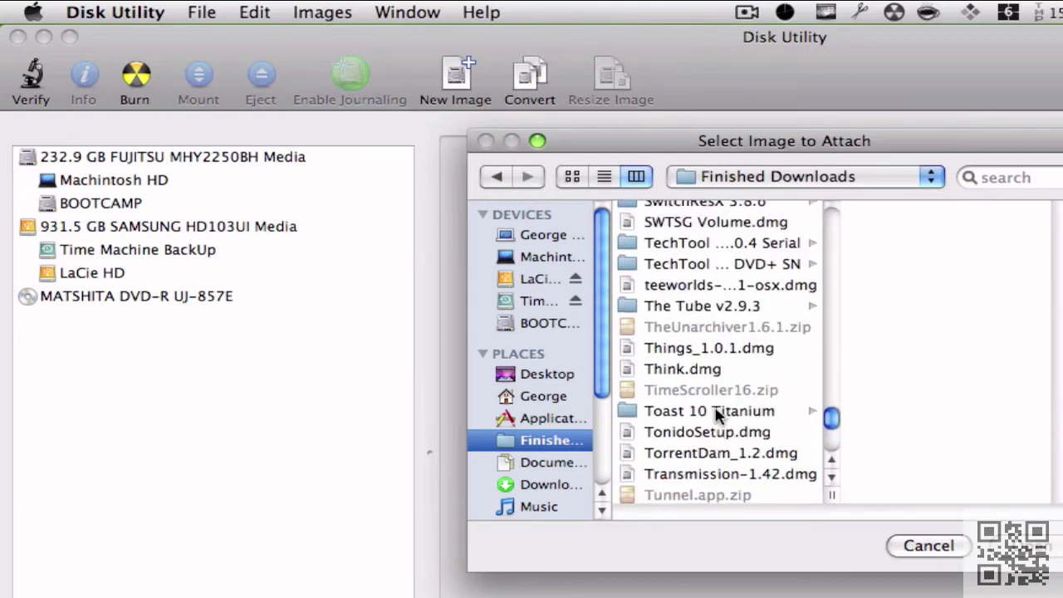
scroll(719, 390, up, 15)
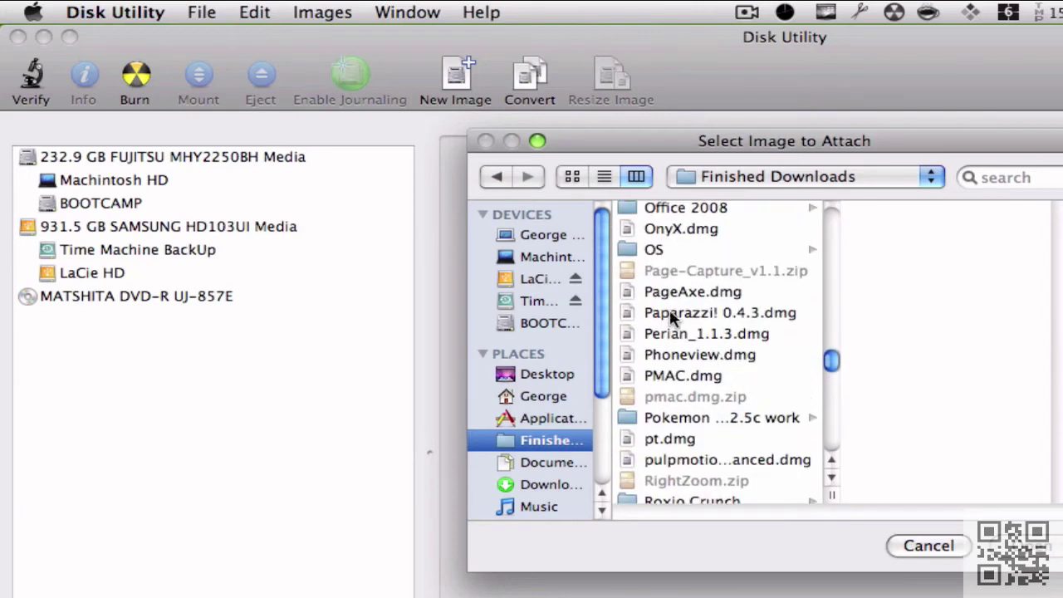
click(656, 251)
click(951, 276)
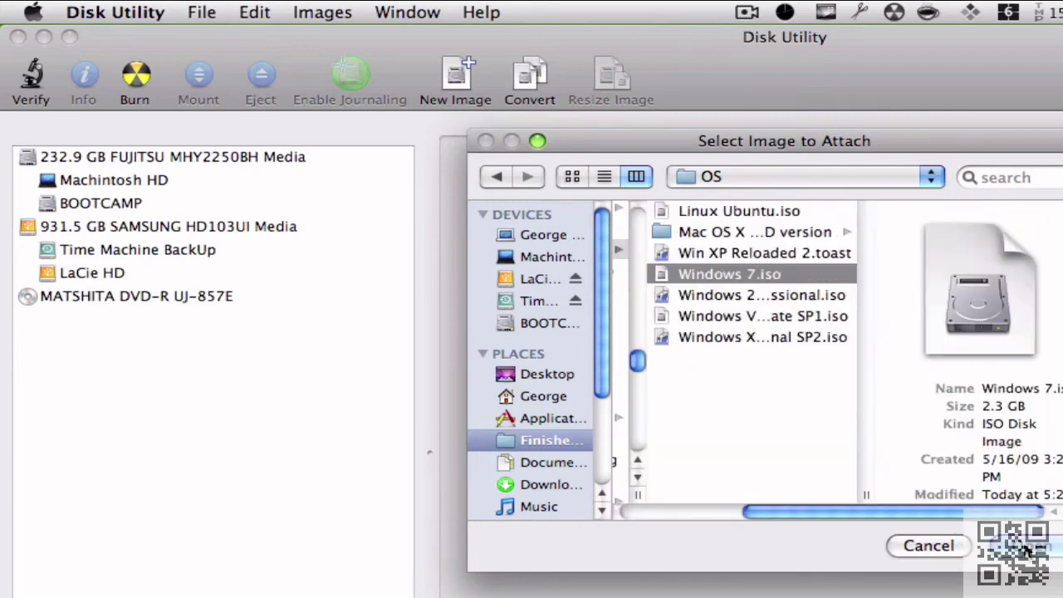
click(1028, 548)
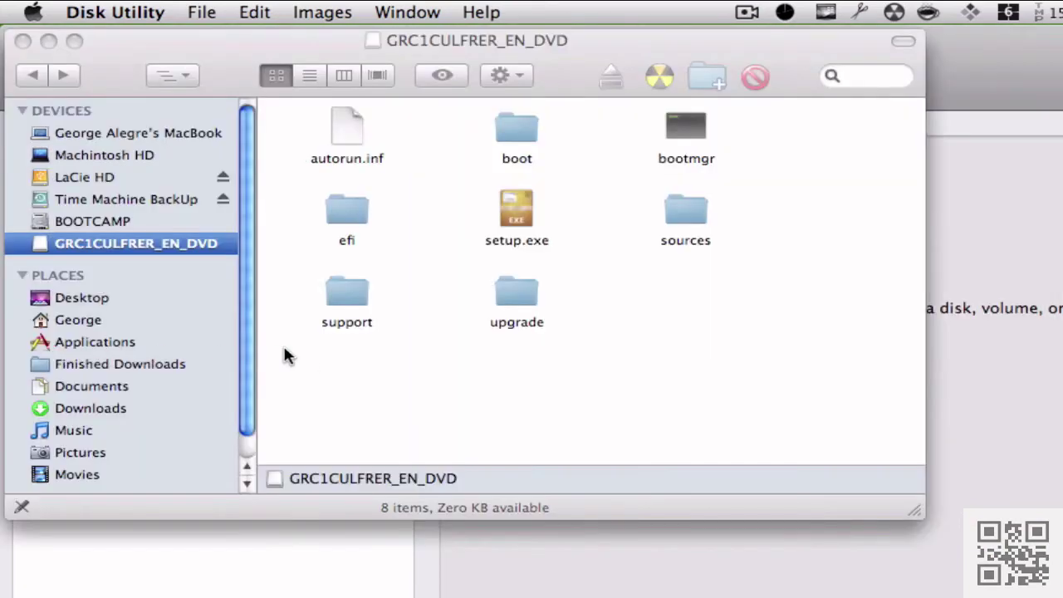
Close the mounted volume's window, then open the burn dialog for Windows 7.iso with its burn options expanded.
click(23, 40)
click(130, 346)
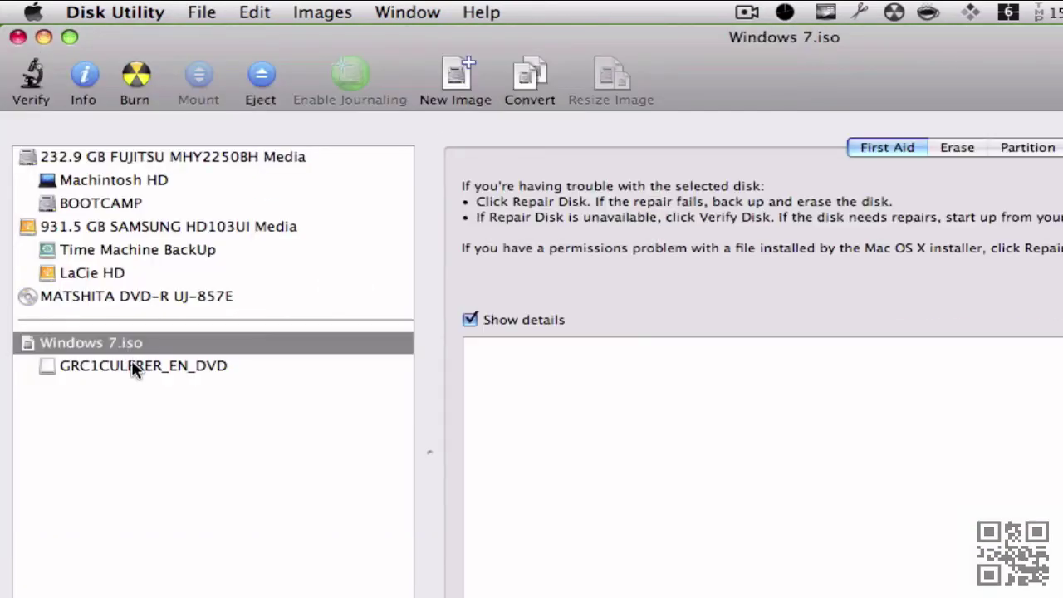
click(136, 81)
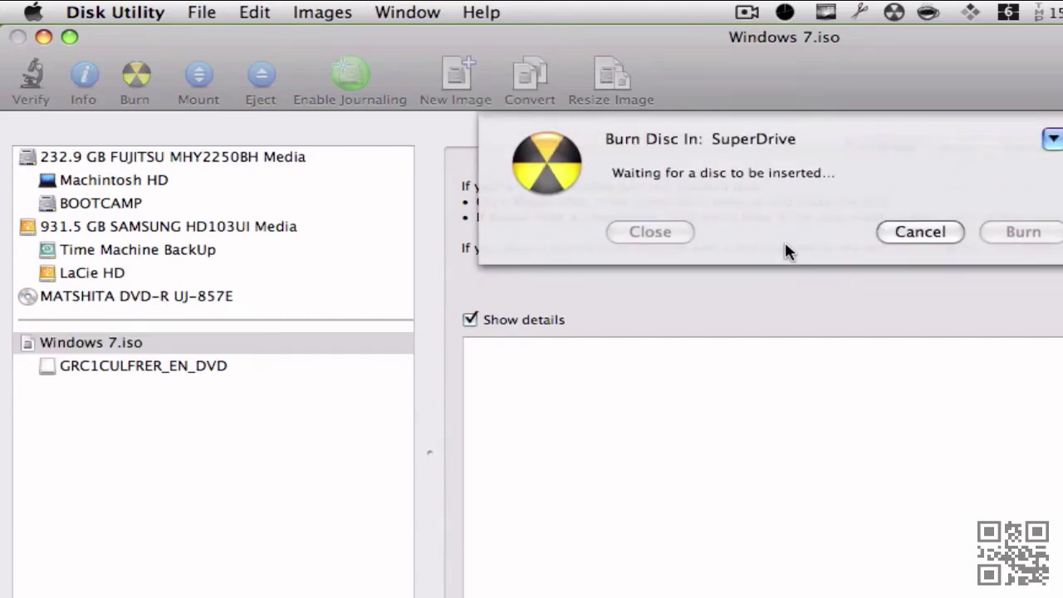
click(1052, 140)
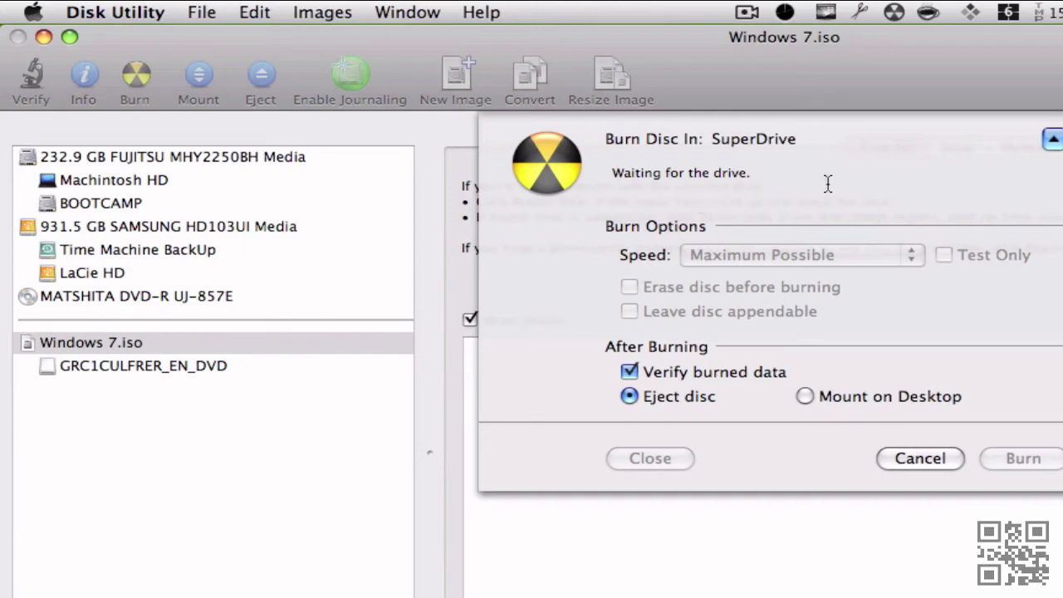
click(1053, 143)
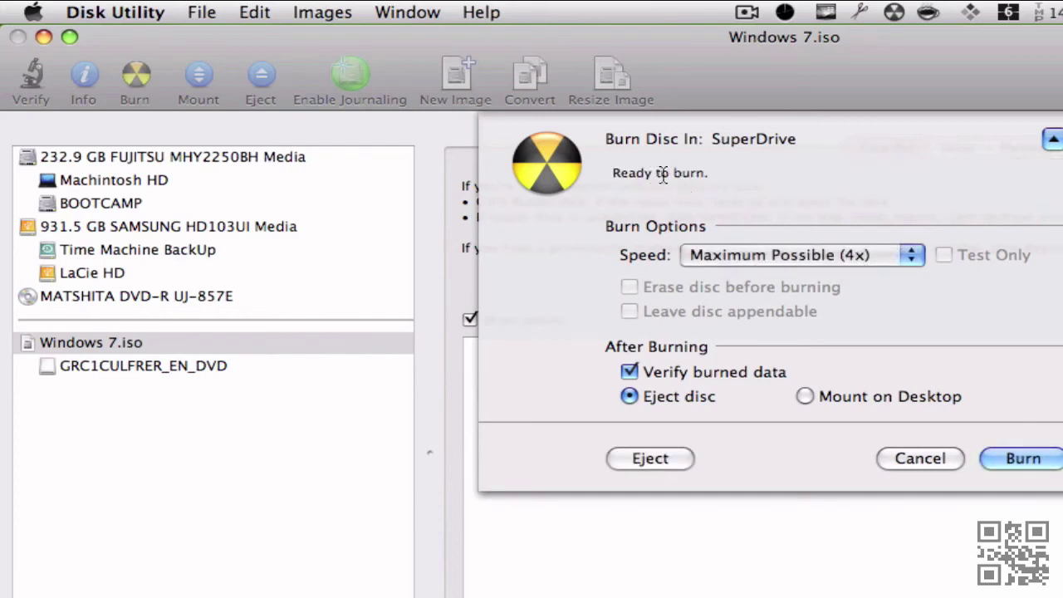
Review the burn speeds, keep Maximum Possible (4x), and start burning Windows 7.iso to disc.
click(758, 254)
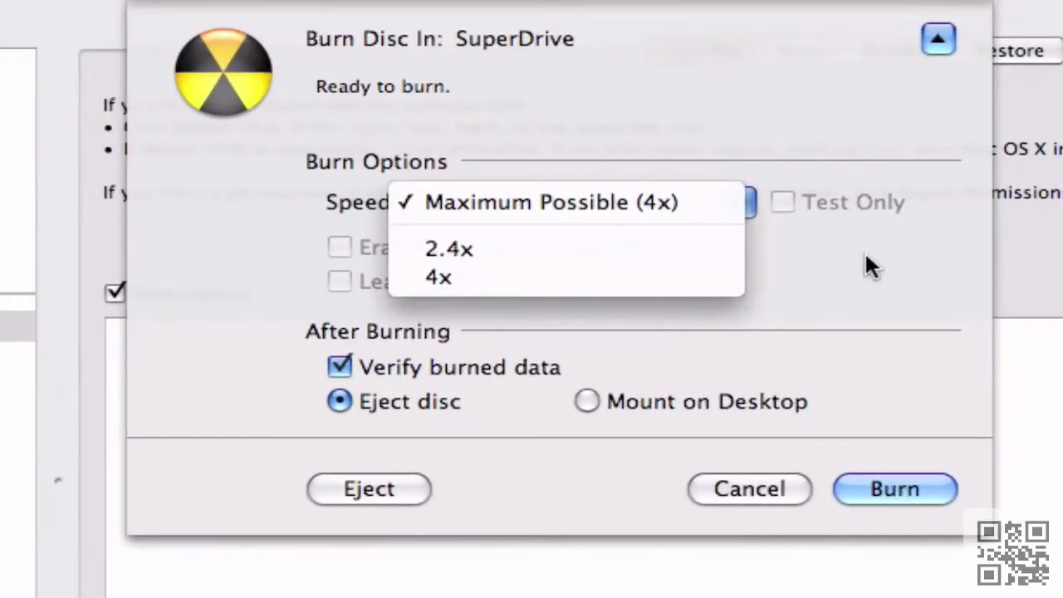
click(811, 235)
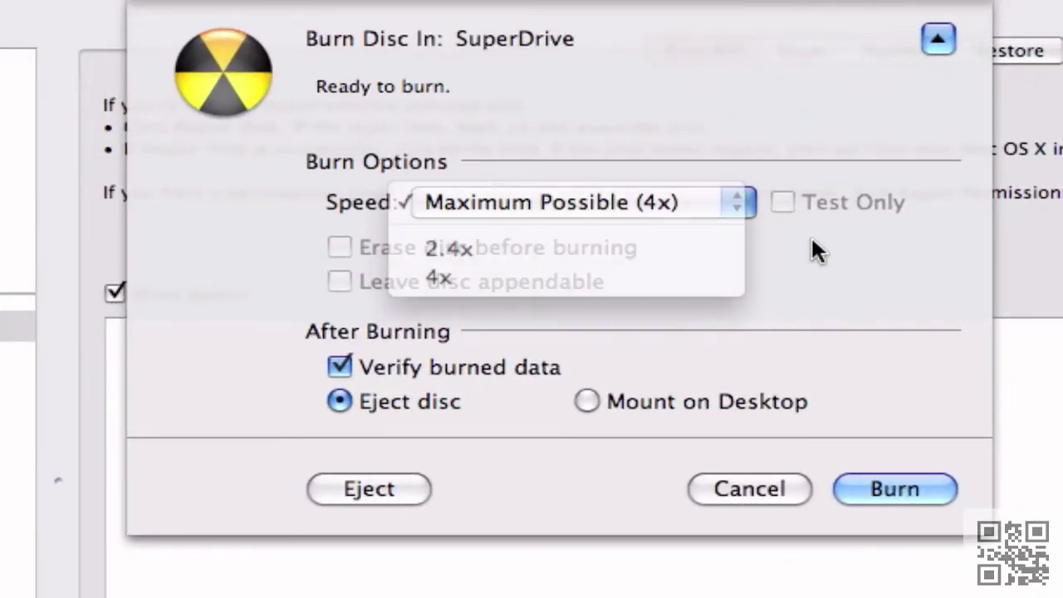
click(635, 212)
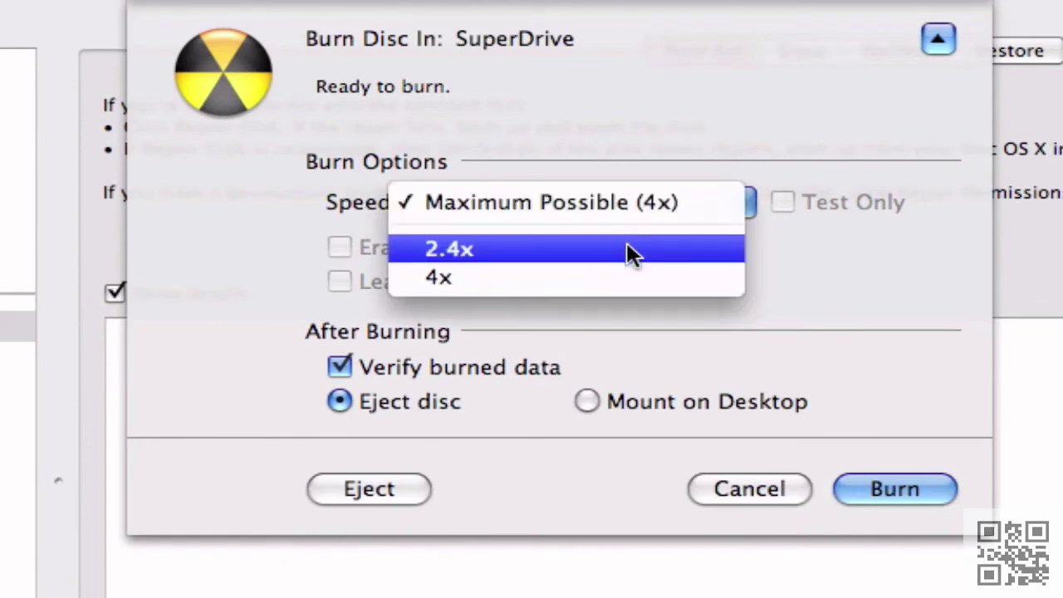
click(926, 245)
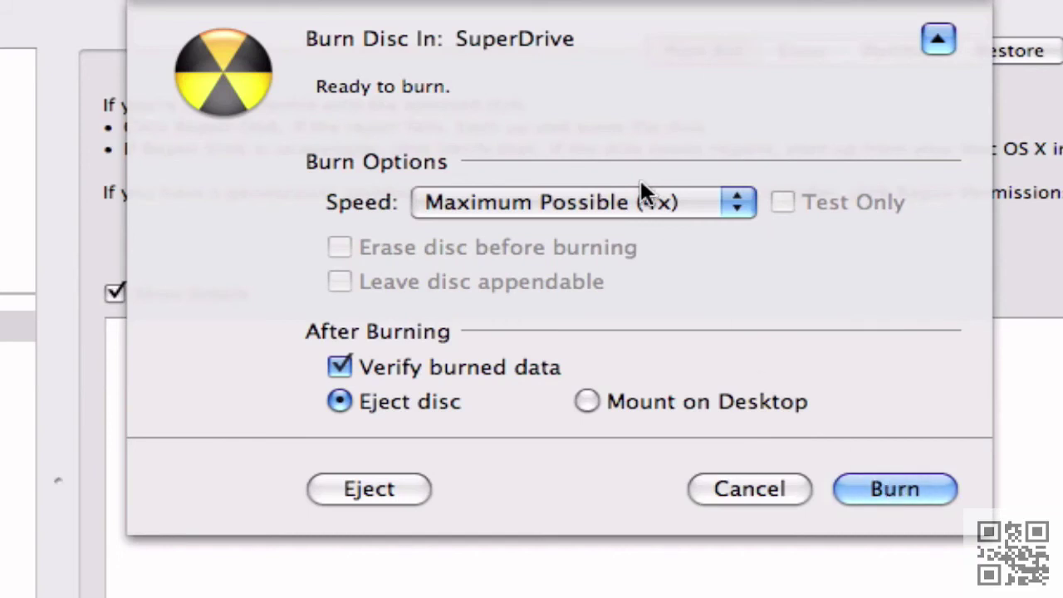
click(886, 480)
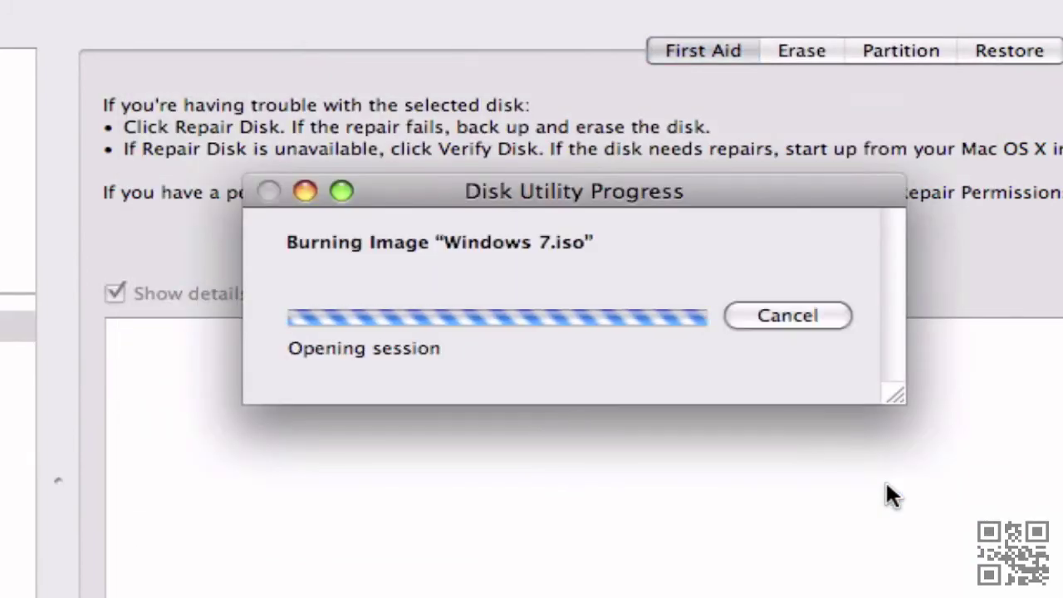